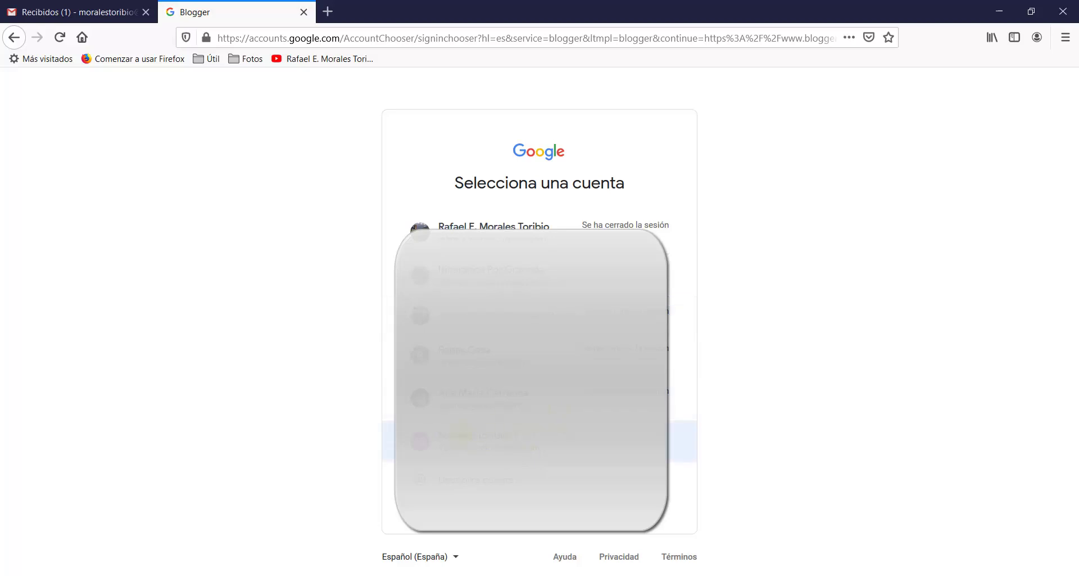
Sign in to Blogger with the chosen Google account by entering its password, and accept the new Google account options.
{"action": "left_click", "coordinate": [463, 437]}
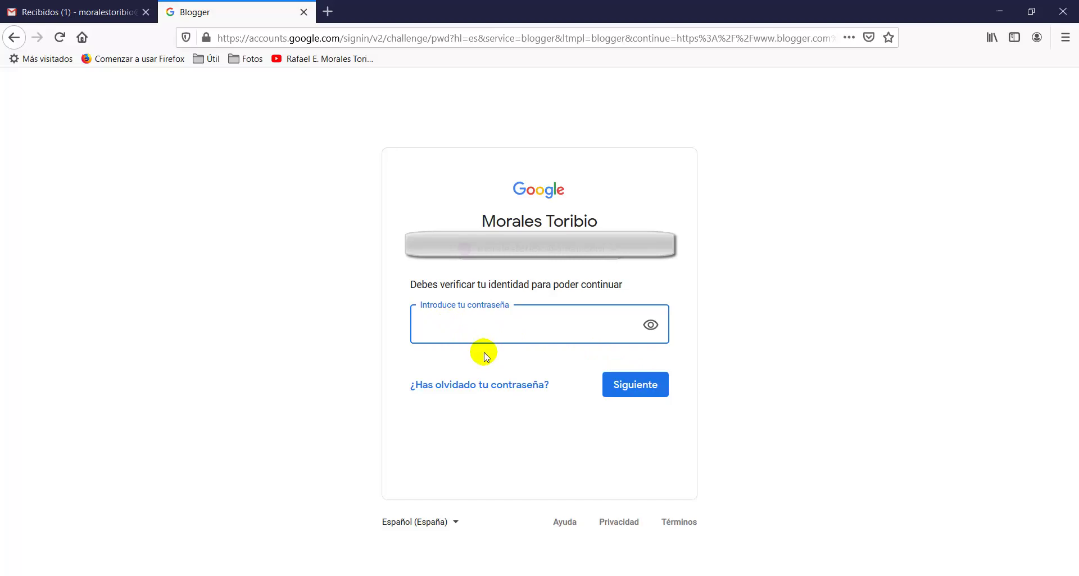
{"action": "type", "text": "•"}
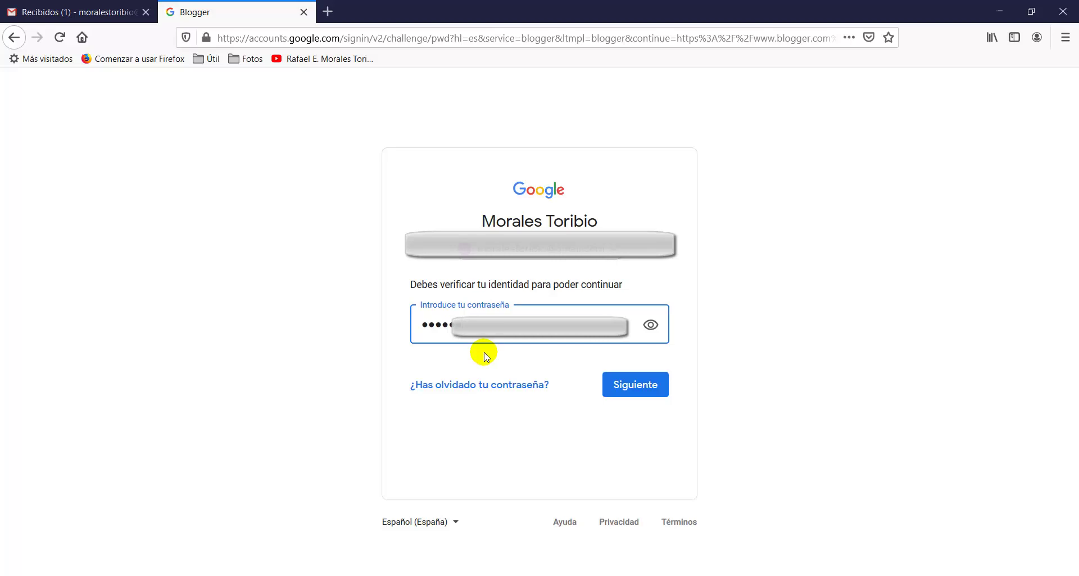
{"action": "left_click", "coordinate": [625, 386]}
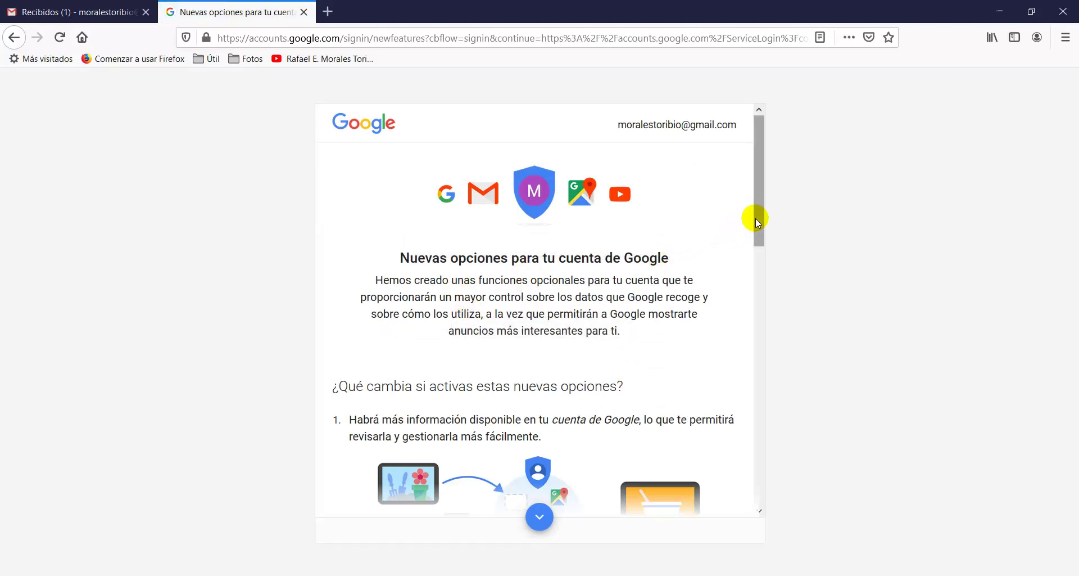
{"action": "left_click_drag", "start_coordinate": [757, 218], "coordinate": [771, 494]}
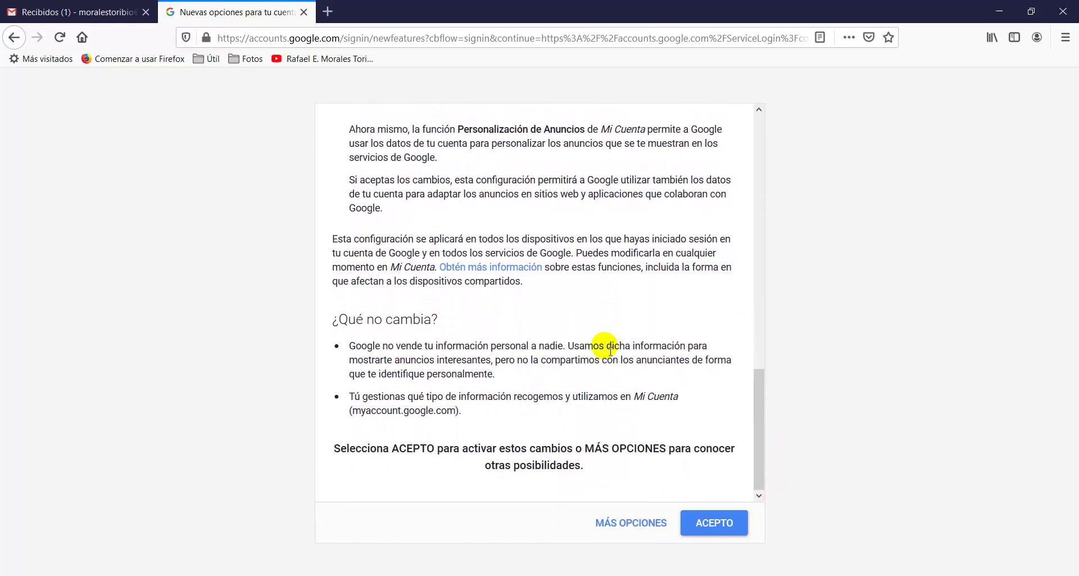
{"action": "left_click", "coordinate": [715, 524]}
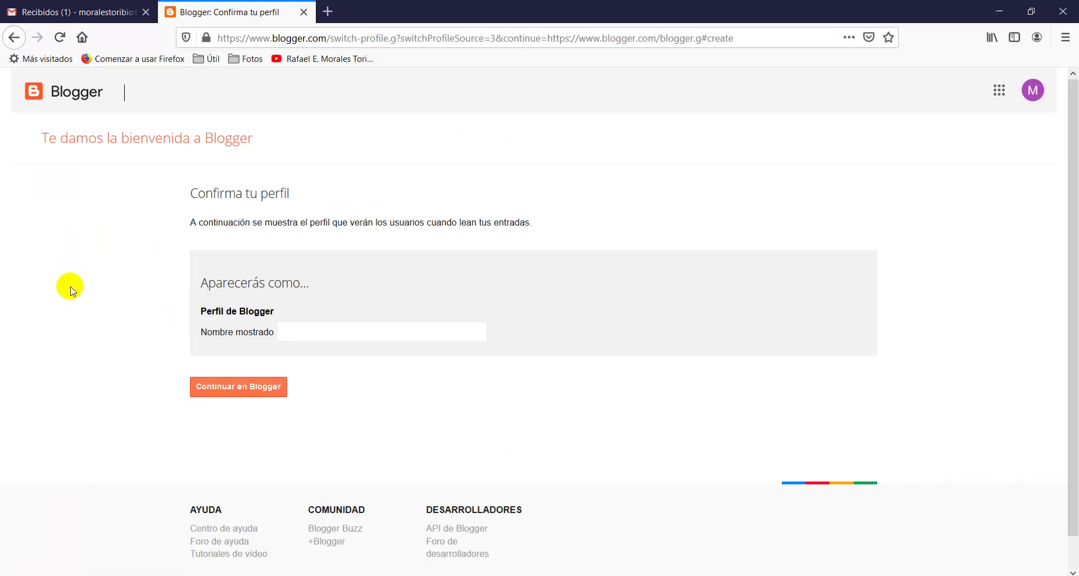
Confirm the Blogger profile with the author's name as the display name and dismiss the European Union cookie notice.
{"action": "left_click", "coordinate": [322, 337]}
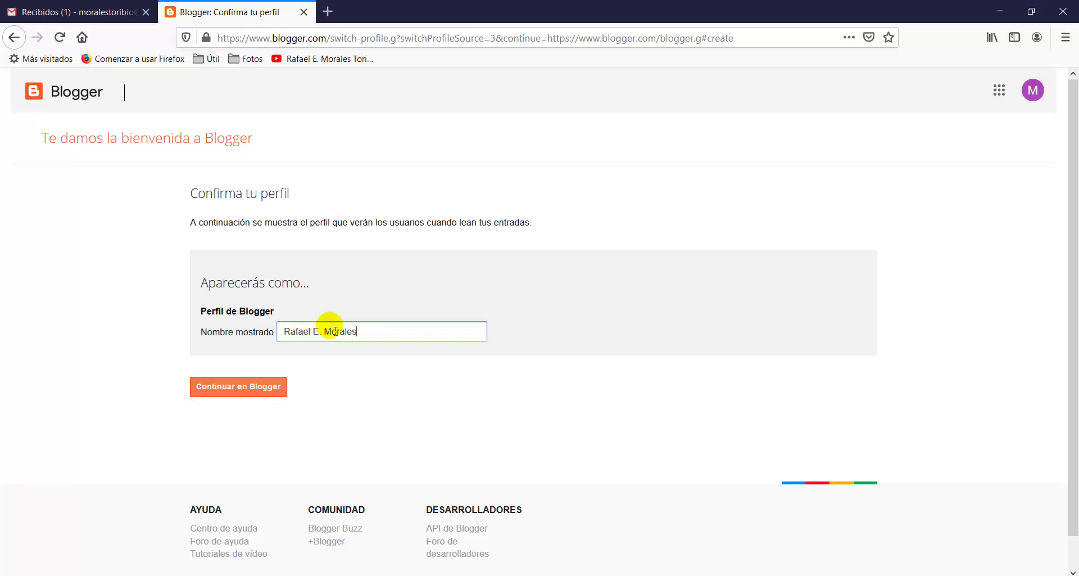
{"action": "left_click", "coordinate": [239, 392]}
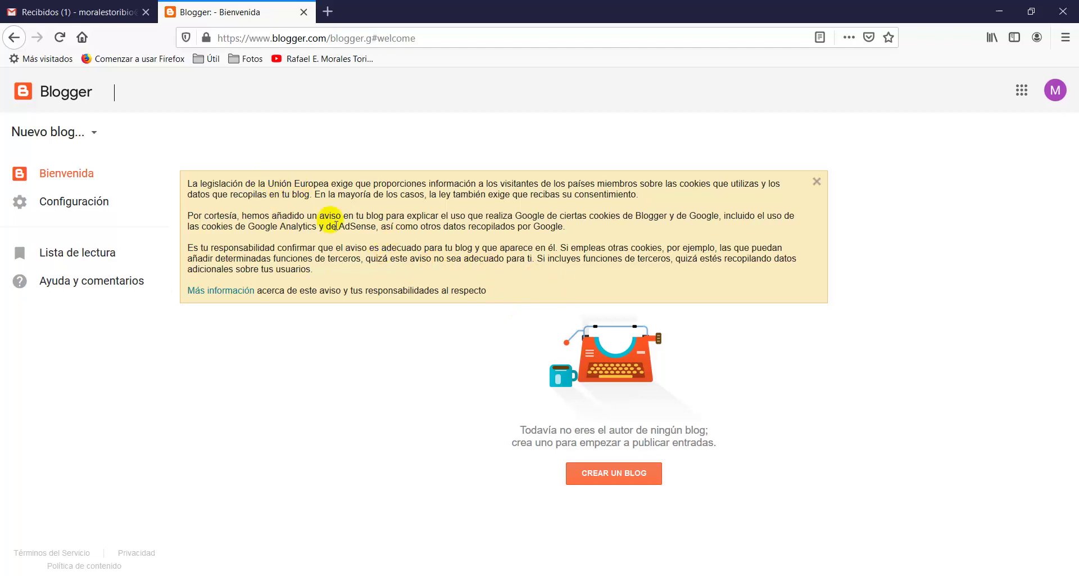
{"action": "left_click", "coordinate": [818, 183]}
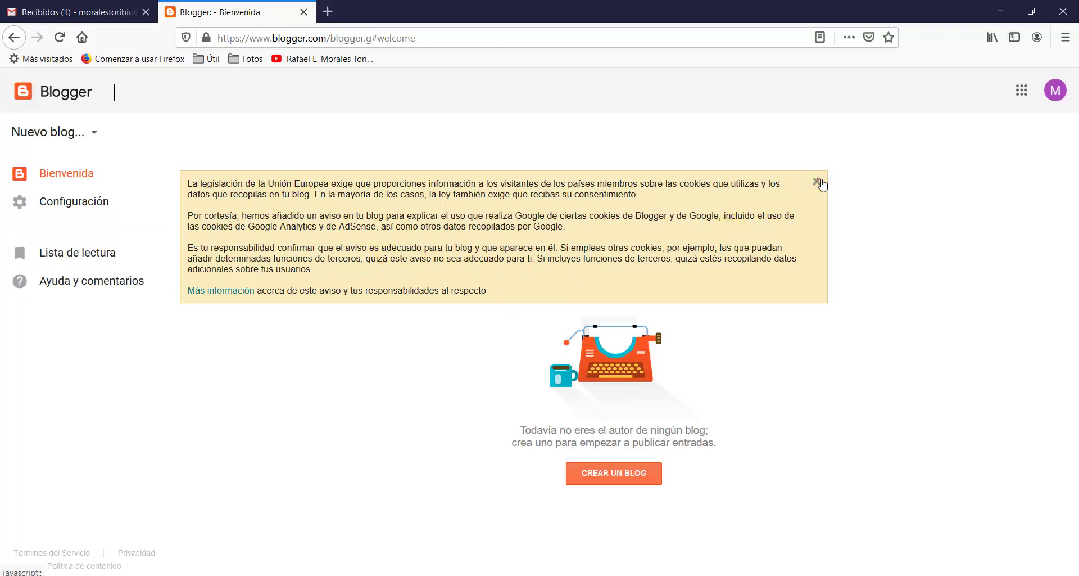
{"action": "left_click", "coordinate": [819, 183]}
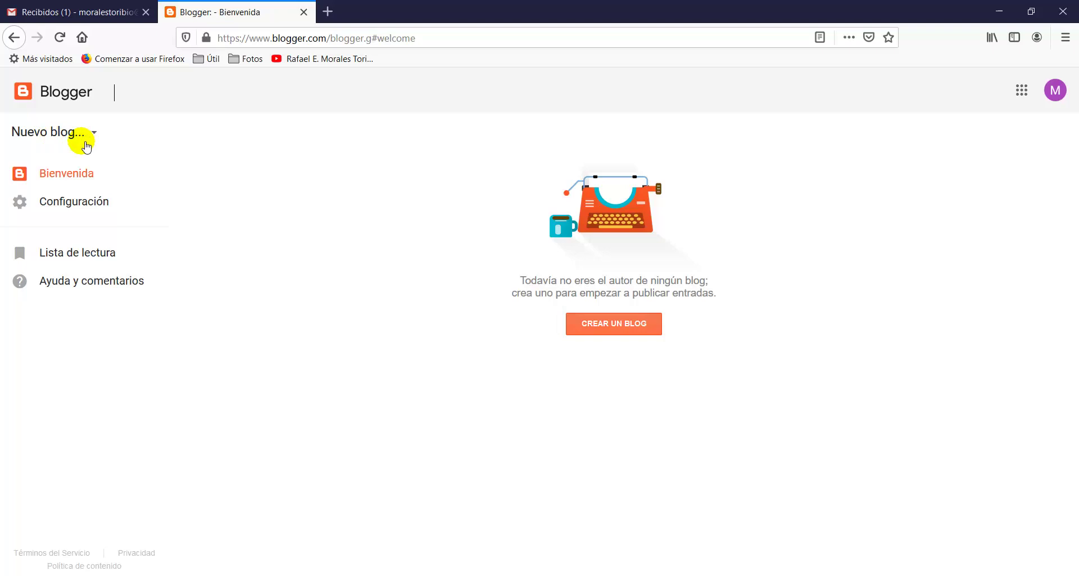
Switch to the Blogger account in the other browser window and examine its blog list down to the "Nuevo blog..." option.
{"action": "key", "text": "alt+Tab"}
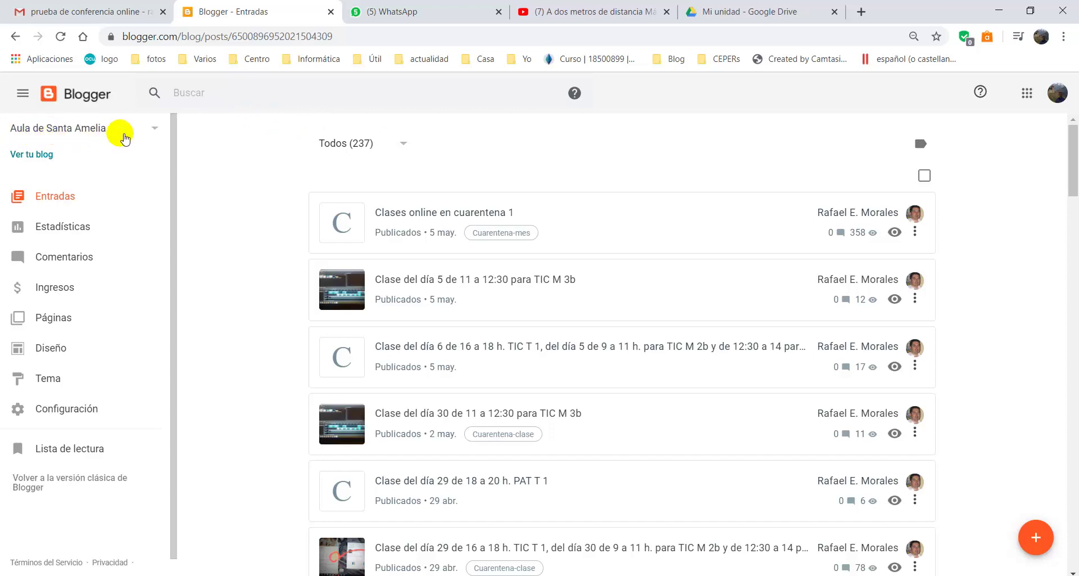
{"action": "left_click", "coordinate": [155, 129]}
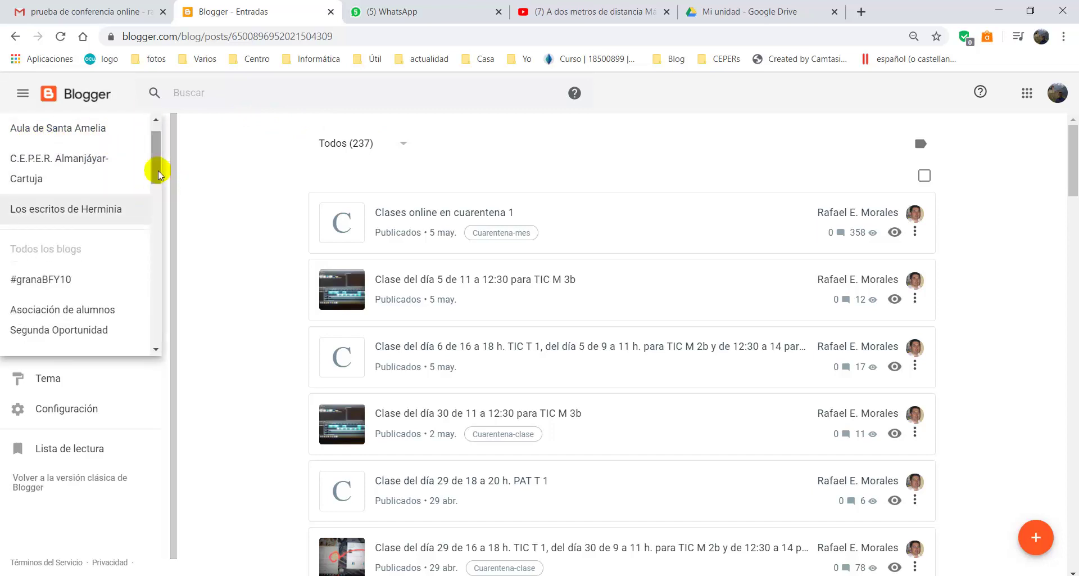
{"action": "left_click_drag", "start_coordinate": [154, 168], "coordinate": [140, 350]}
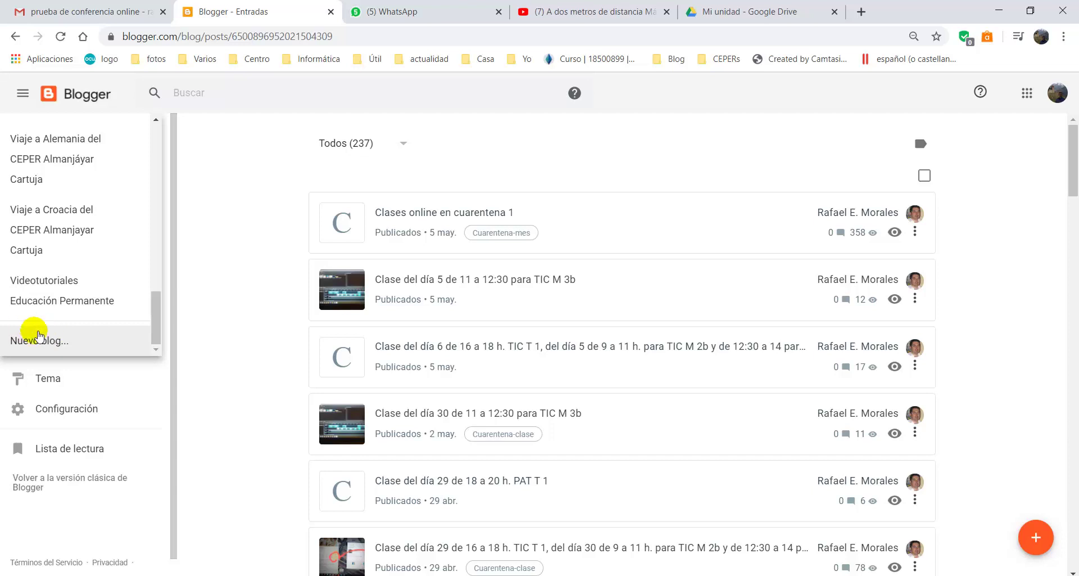
{"action": "left_click", "coordinate": [51, 337]}
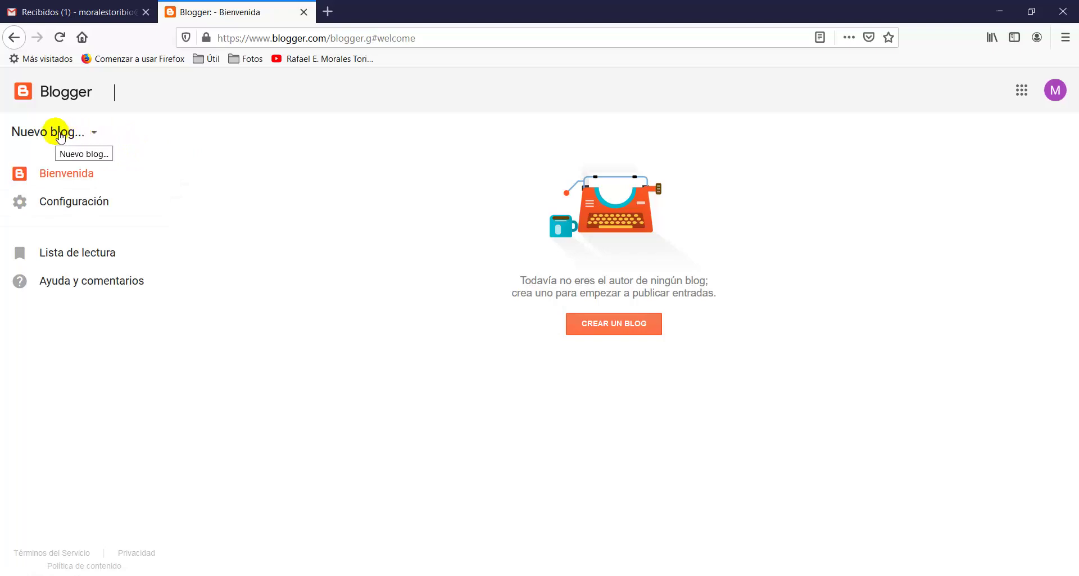
Start creating a new blog and title it "El blog de" followed by the author's first name.
{"action": "left_click", "coordinate": [96, 136]}
{"action": "left_click", "coordinate": [63, 157]}
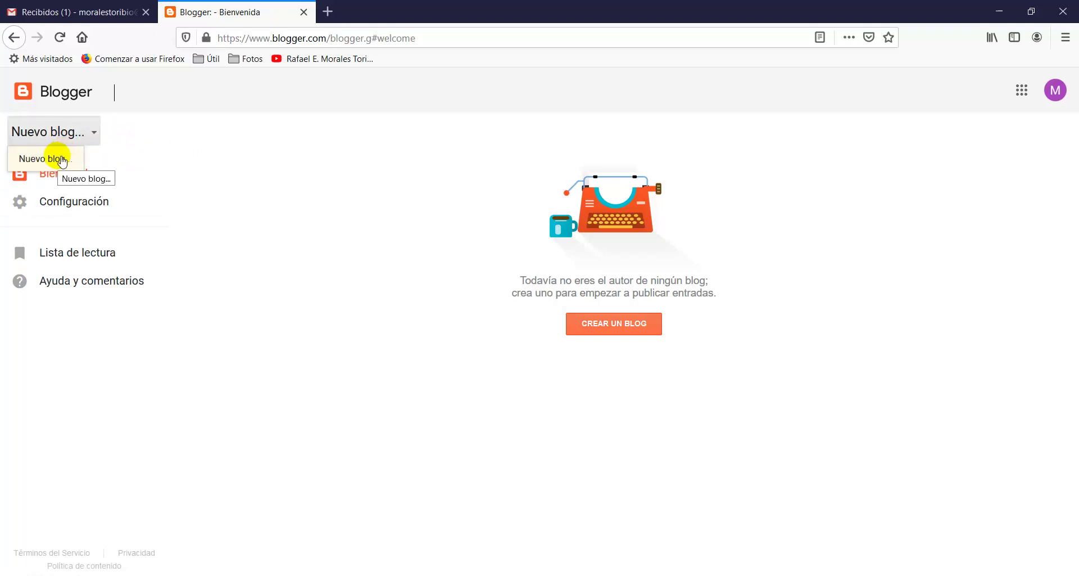
{"action": "left_click", "coordinate": [94, 133]}
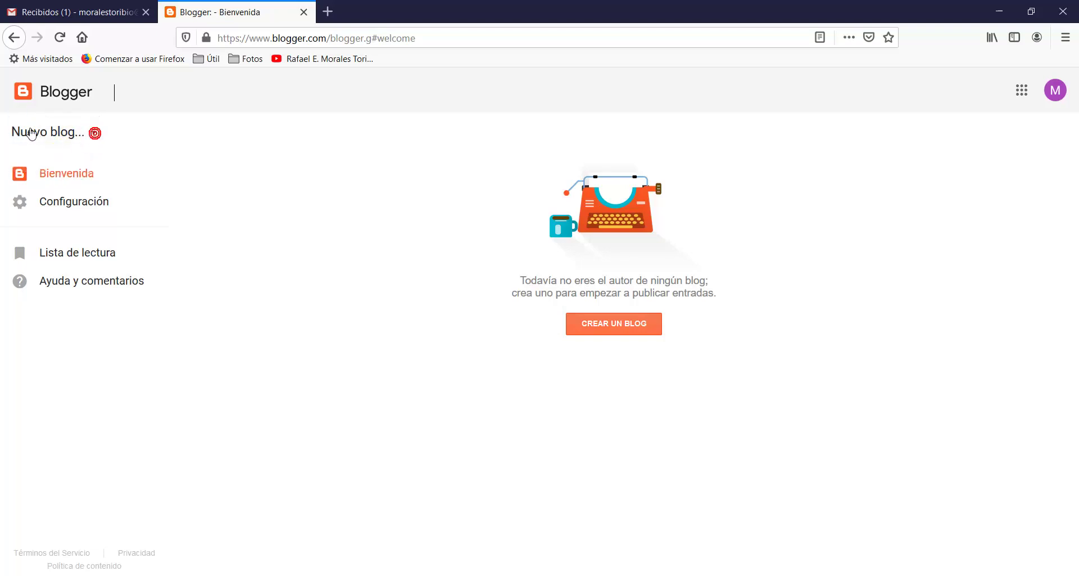
{"action": "left_click", "coordinate": [97, 137]}
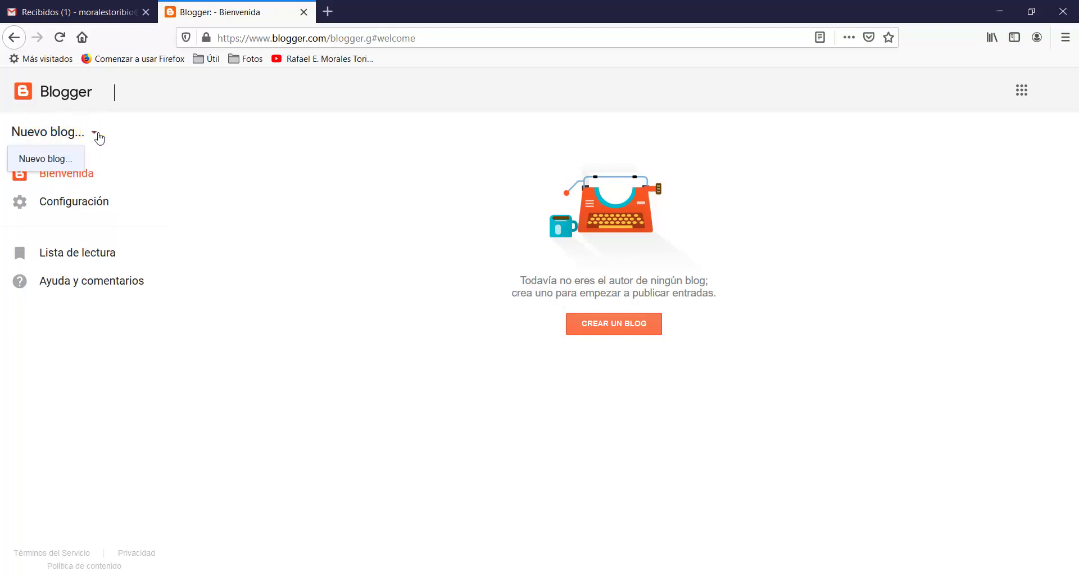
{"action": "left_click", "coordinate": [54, 160]}
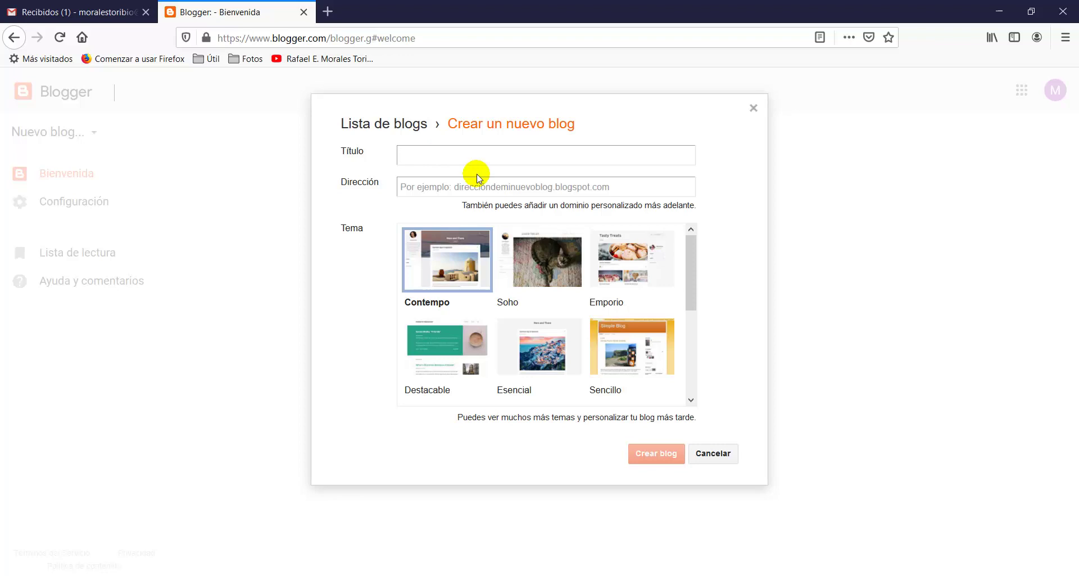
{"action": "type", "text": "El blog de Rafael"}
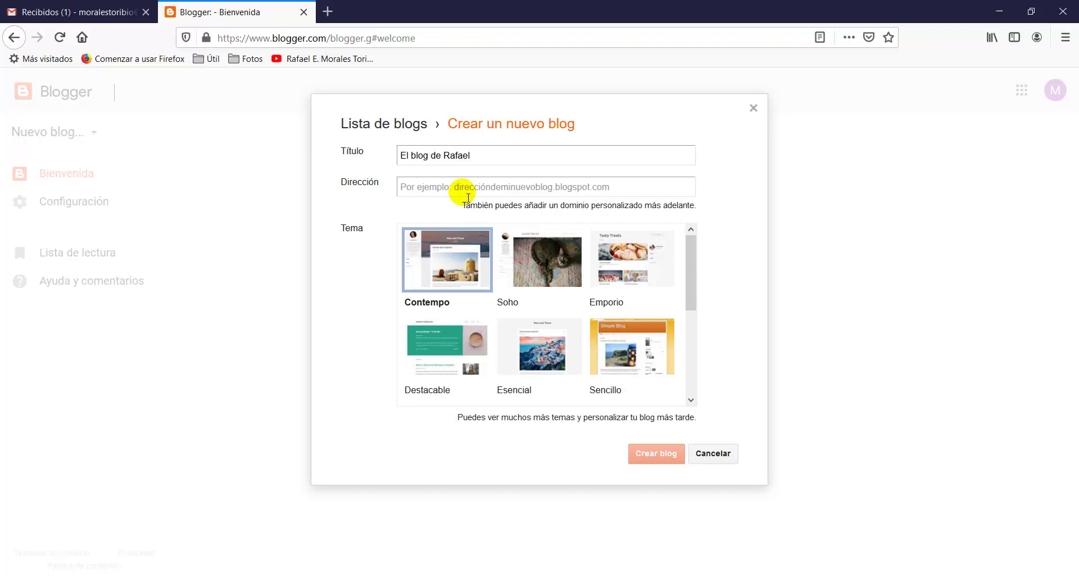
Try "Practicas de blog" as the new blog's address.
{"action": "left_click", "coordinate": [445, 188]}
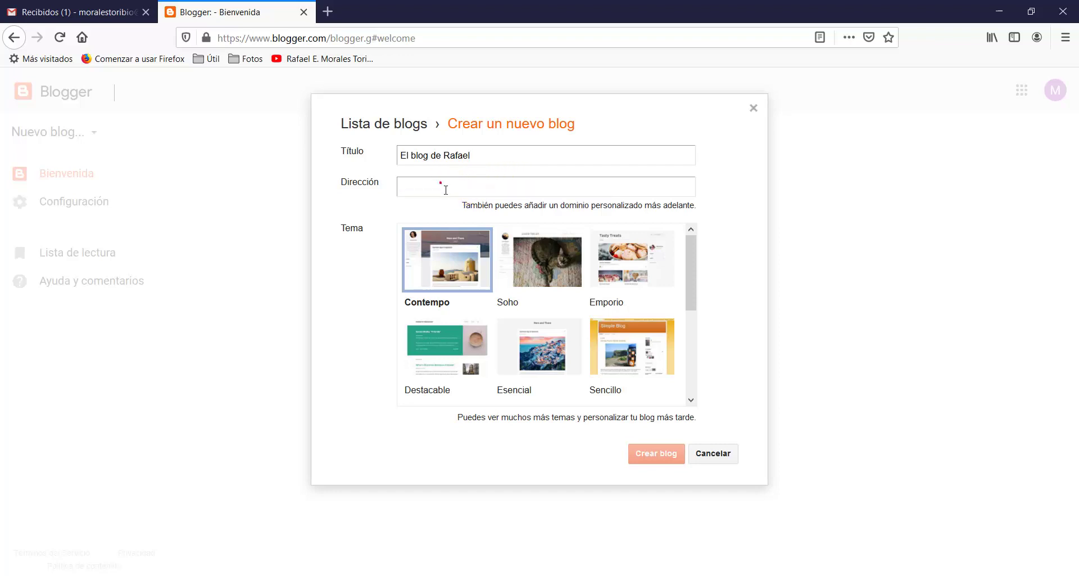
{"action": "type", "text": "Pr"}
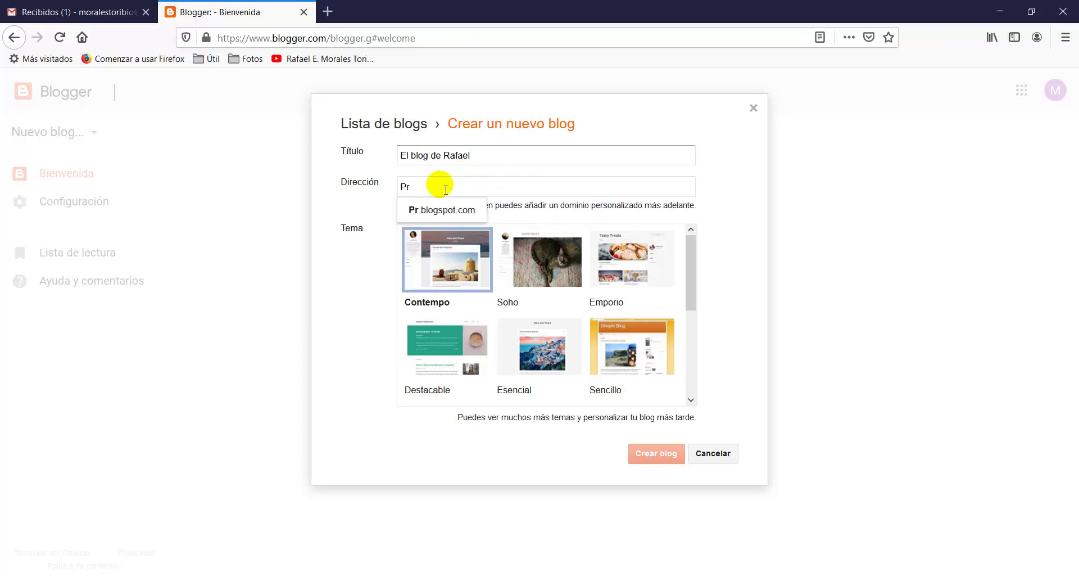
{"action": "type", "text": "acticas "}
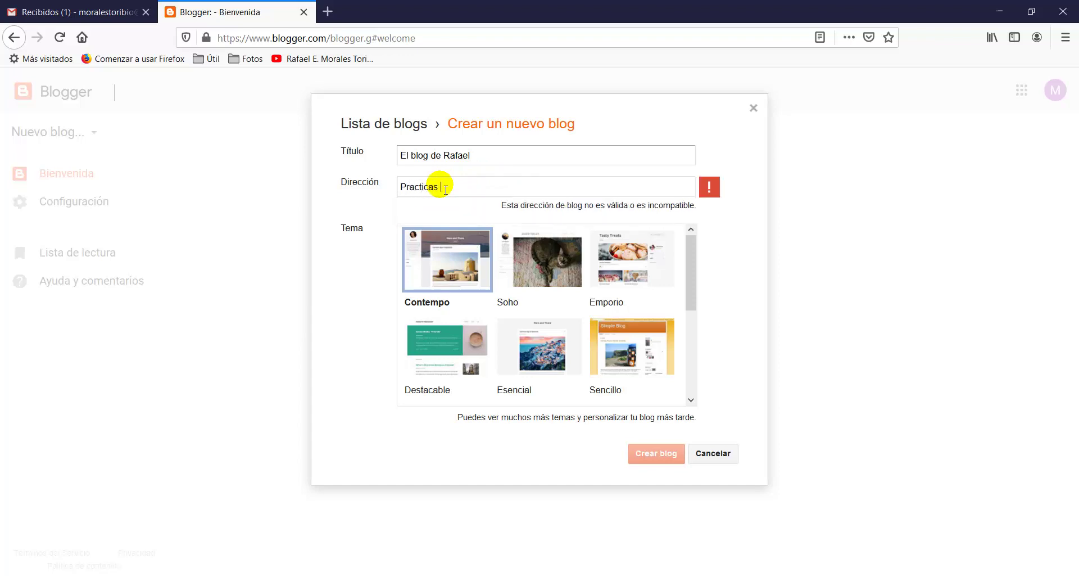
{"action": "type", "text": "de blog"}
Set the blog's address to "practicasdelblogde" plus the author's first name in lowercase without spaces, ending in .blogspot.com.
{"action": "left_click", "coordinate": [447, 189]}
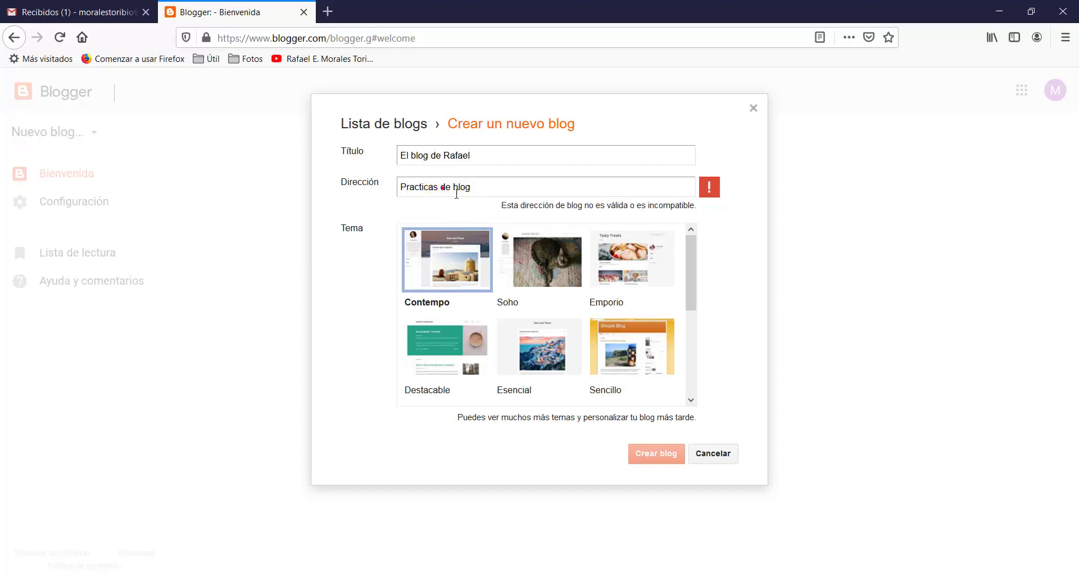
{"action": "triple_click", "coordinate": [419, 171]}
{"action": "type", "text": "practicas"}
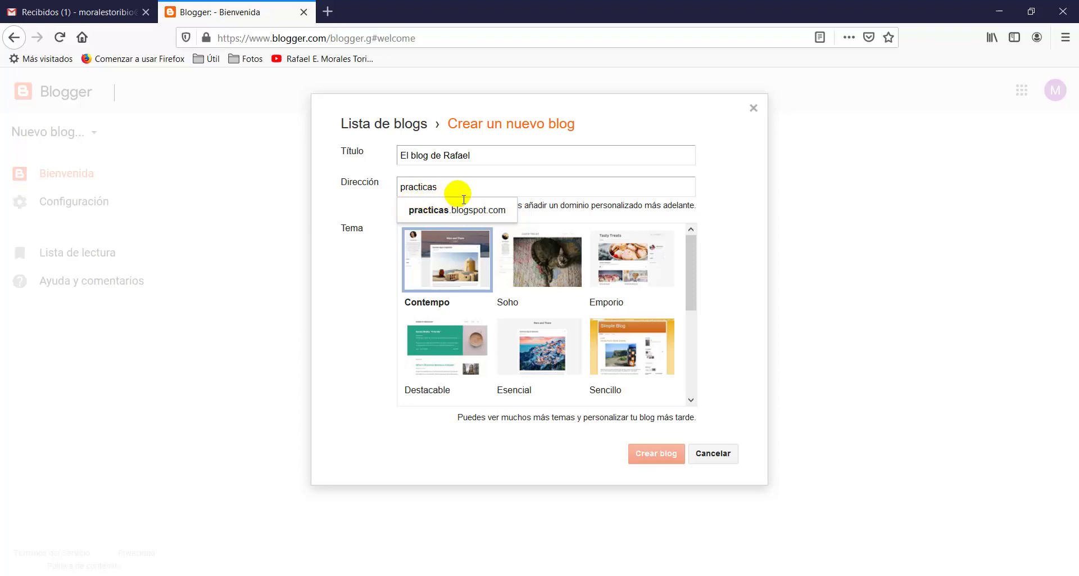
{"action": "type", "text": "del"}
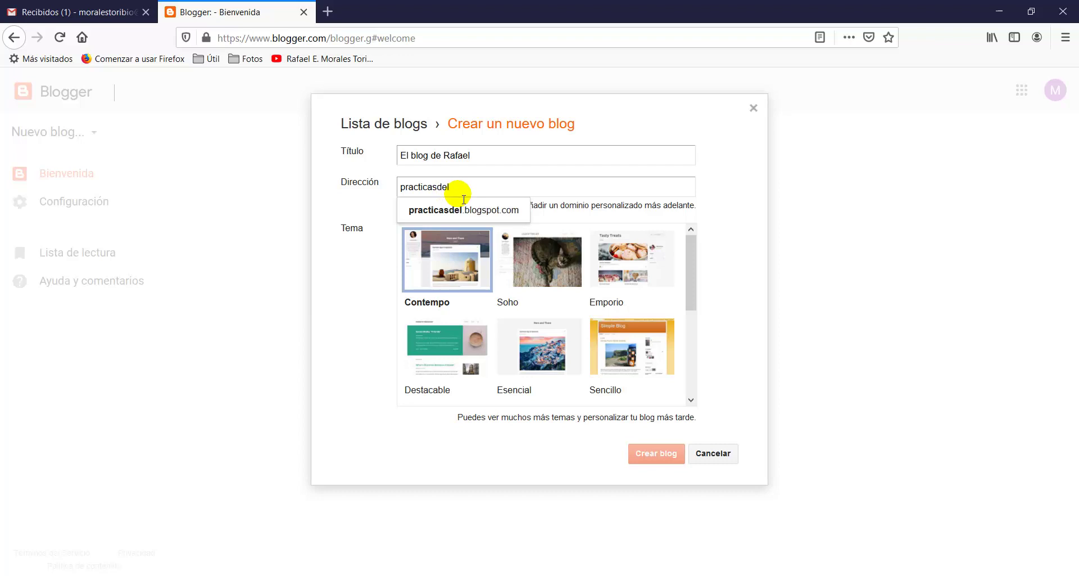
{"action": "type", "text": "blog"}
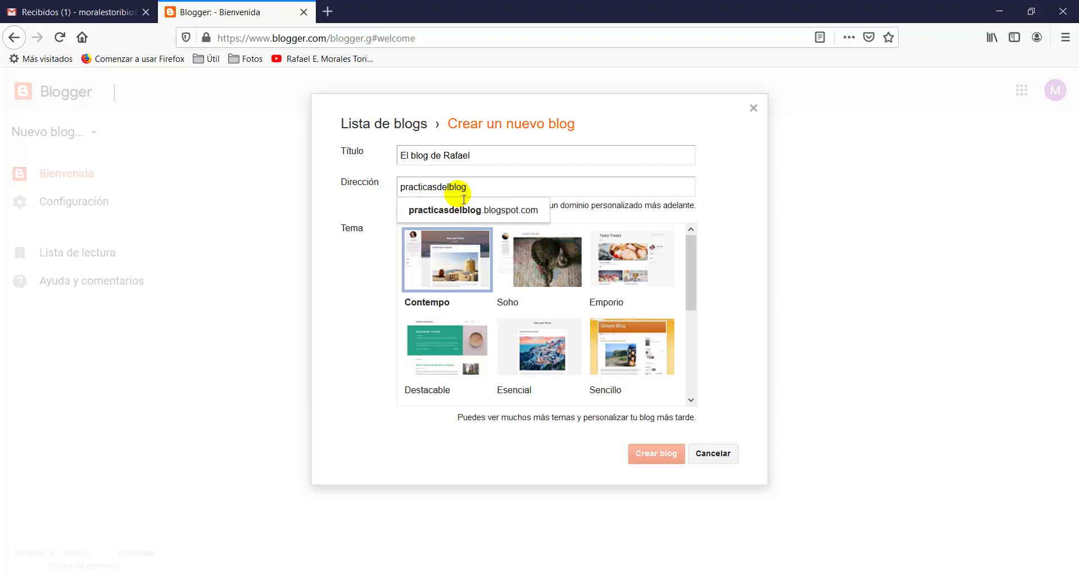
{"action": "type", "text": "derafael"}
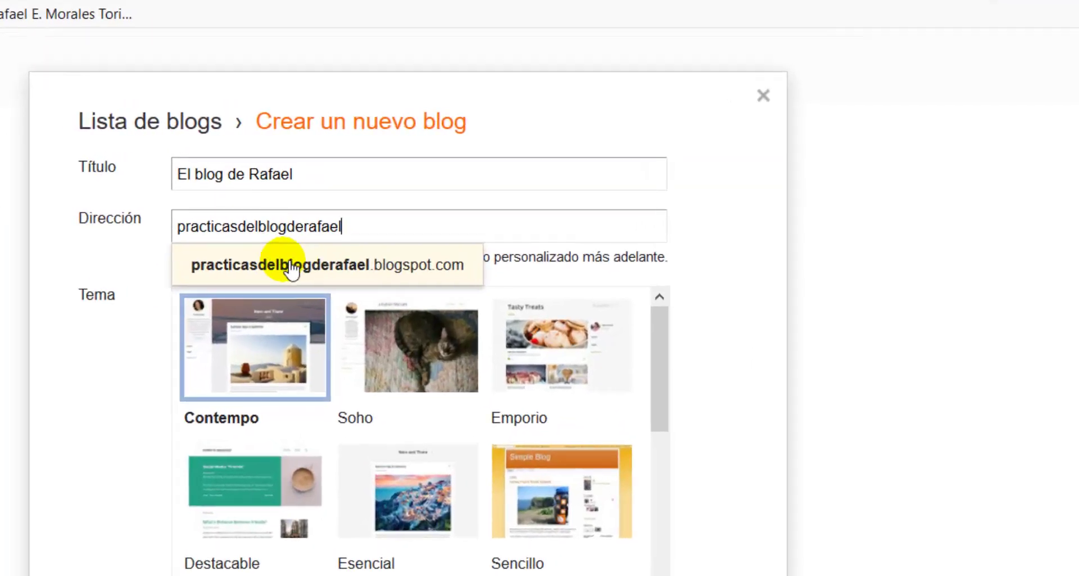
{"action": "left_click", "coordinate": [344, 244]}
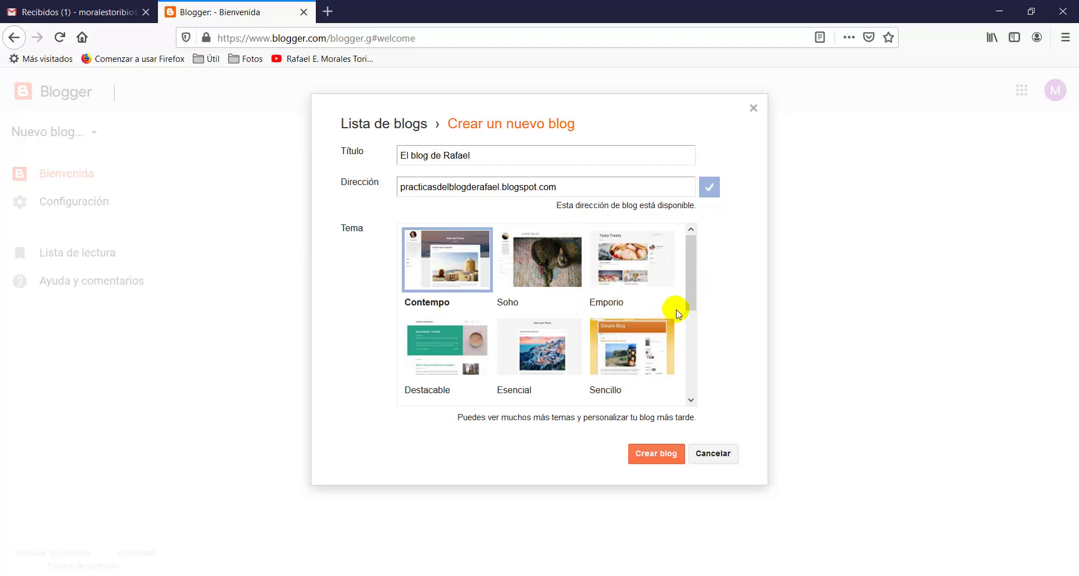
Create the blog with the Sencillo theme and decline the Google Domains offer.
{"action": "left_click_drag", "start_coordinate": [695, 296], "coordinate": [691, 323]}
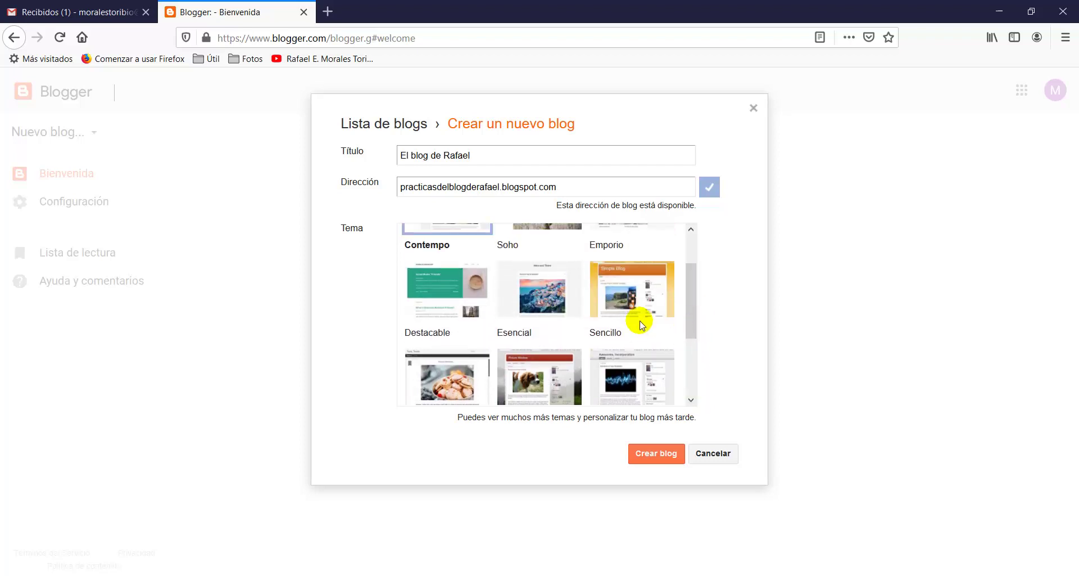
{"action": "left_click", "coordinate": [632, 304]}
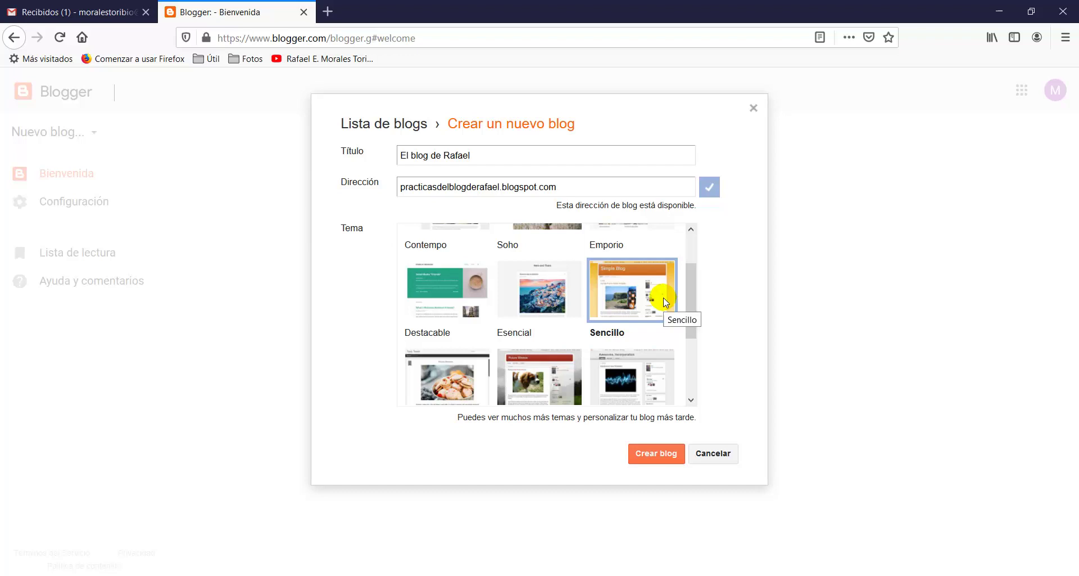
{"action": "left_click", "coordinate": [674, 458]}
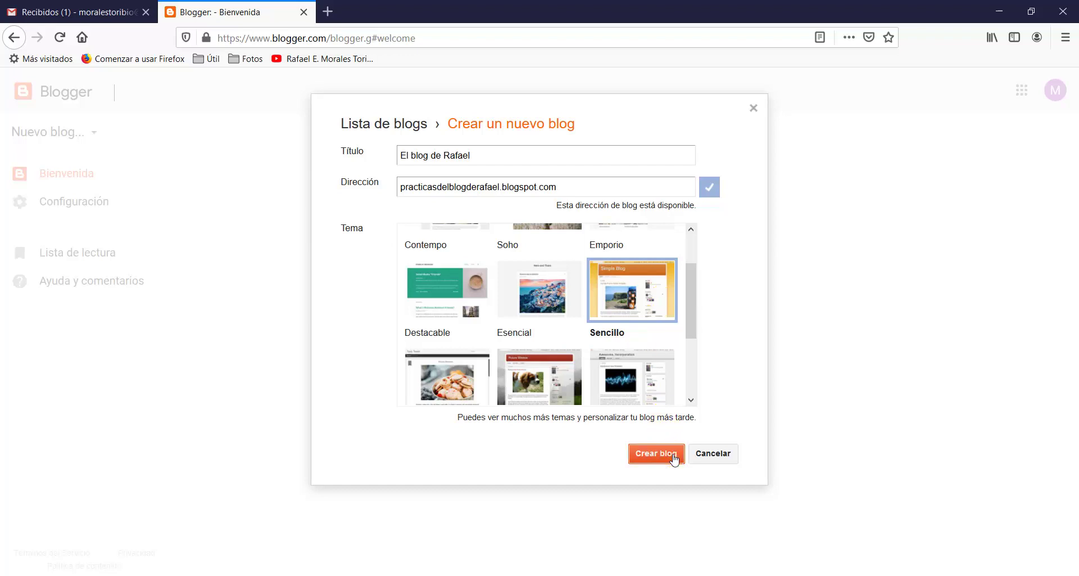
{"action": "left_click", "coordinate": [674, 458]}
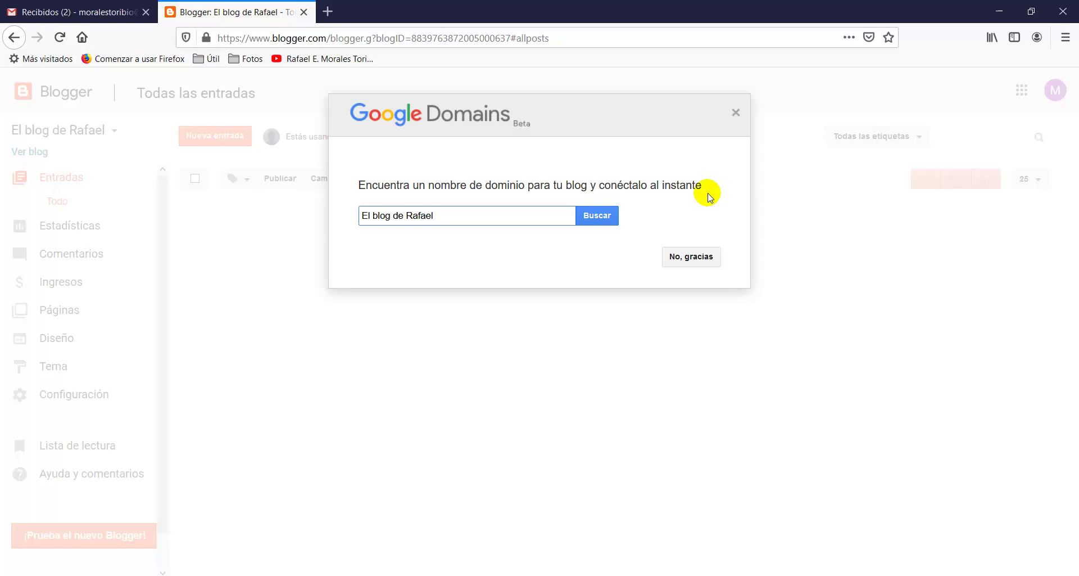
{"action": "left_click", "coordinate": [698, 259]}
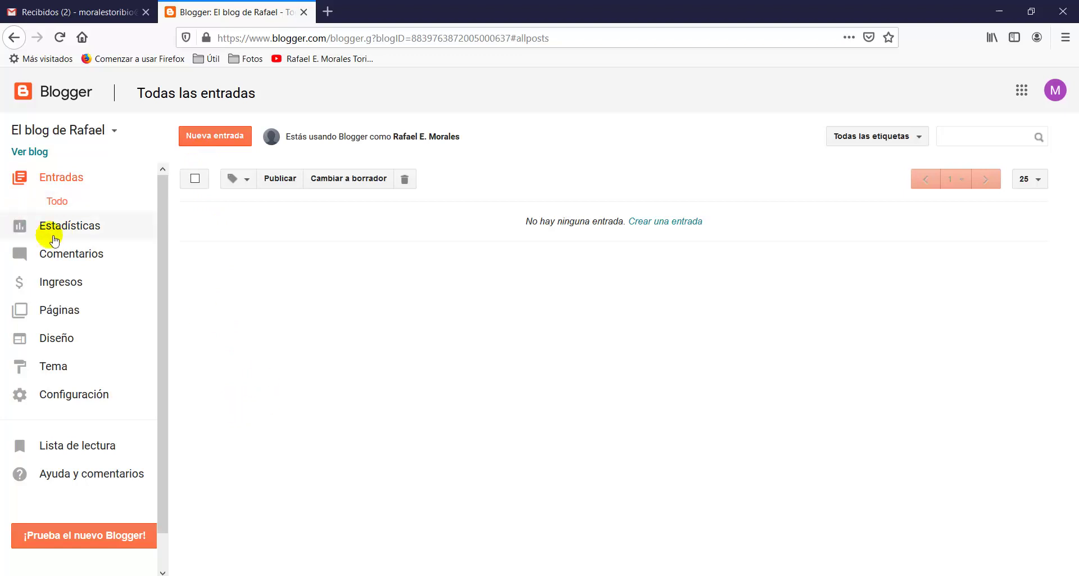
Start a new post in the newly created blog.
{"action": "left_click", "coordinate": [210, 135]}
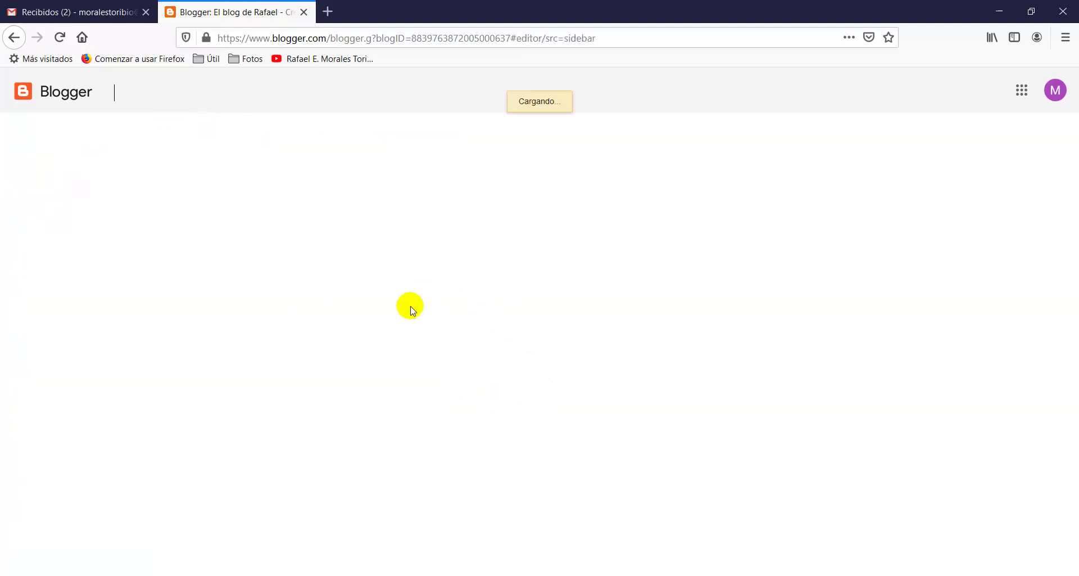